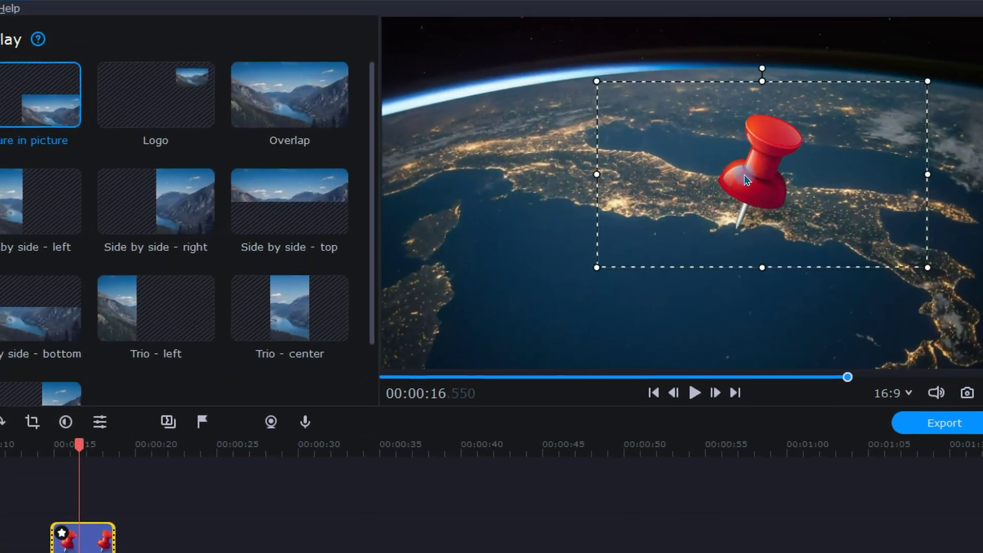
# Step: Drag the red pushpin overlay up and to the left over the night-time Earth footage
pyautogui.moveTo(745, 179); pyautogui.dragTo(725, 148)
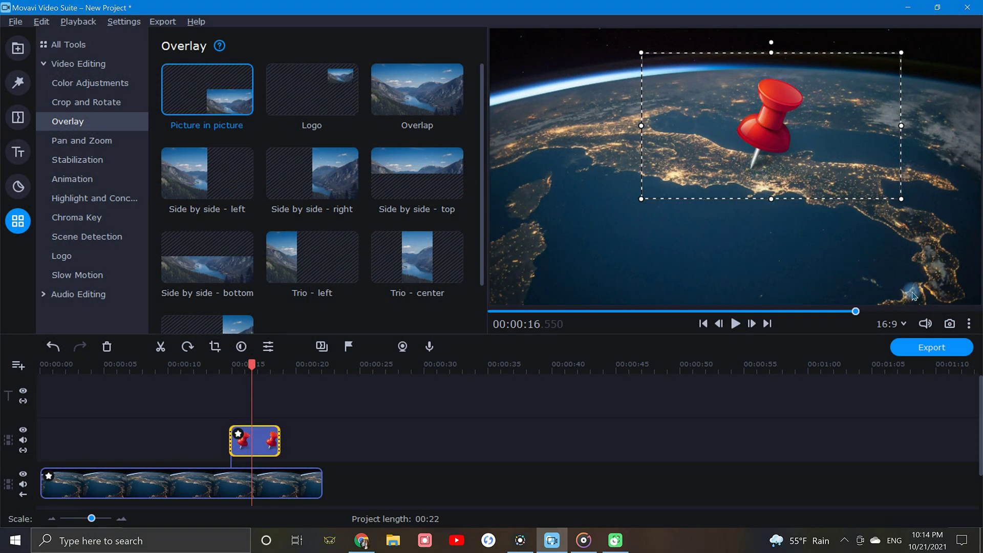
# Step: Unpin the player from the three-dot menu, maximize the floating player, and nudge the pushpin overlay
pyautogui.click(973, 326)
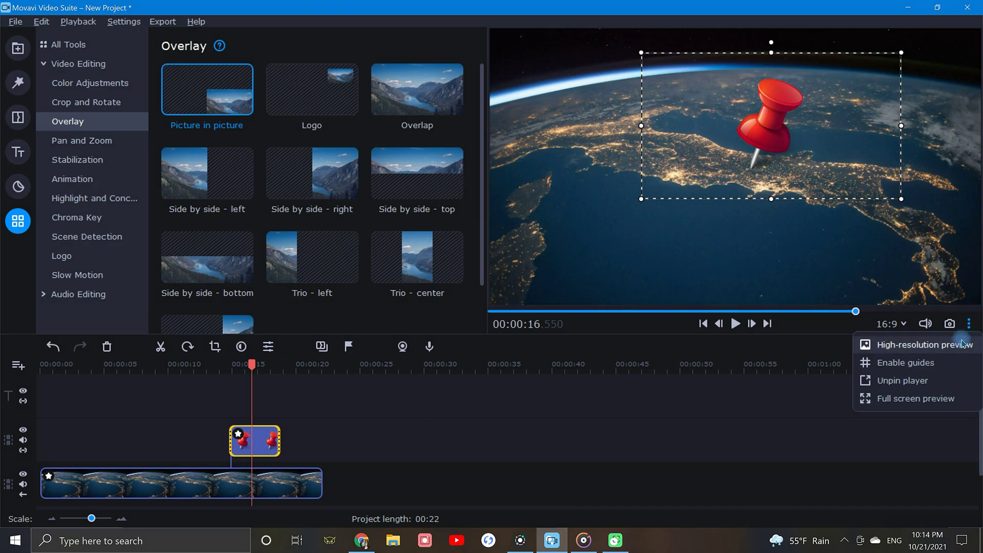
pyautogui.click(951, 383)
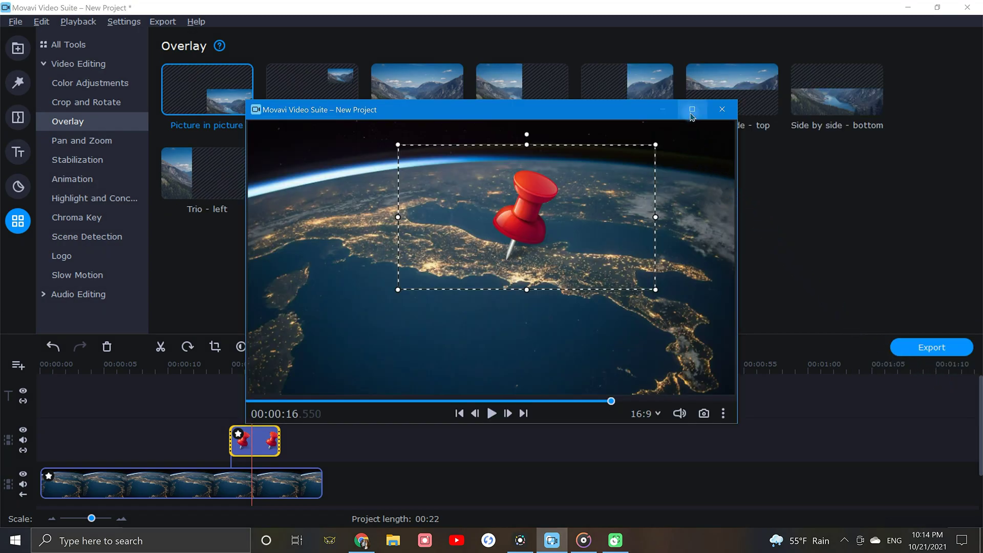
pyautogui.click(690, 113)
pyautogui.moveTo(593, 176)
pyautogui.mouseDown()
pyautogui.moveTo(607, 191)
pyautogui.moveTo(586, 176)
pyautogui.moveTo(529, 186)
pyautogui.moveTo(595, 188)
pyautogui.mouseUp()
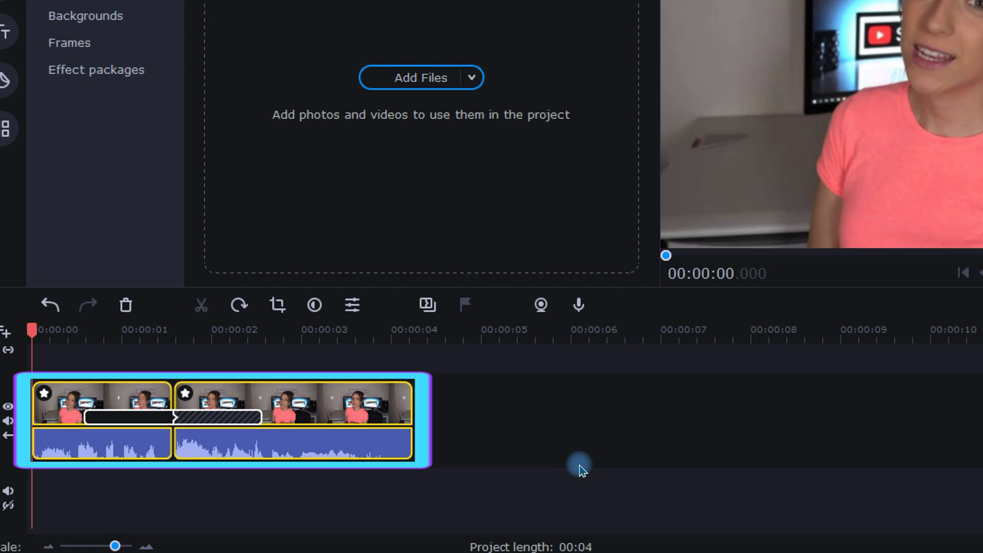
# Step: Play back the two presenter clips in the preview through to the end
pyautogui.press('space')
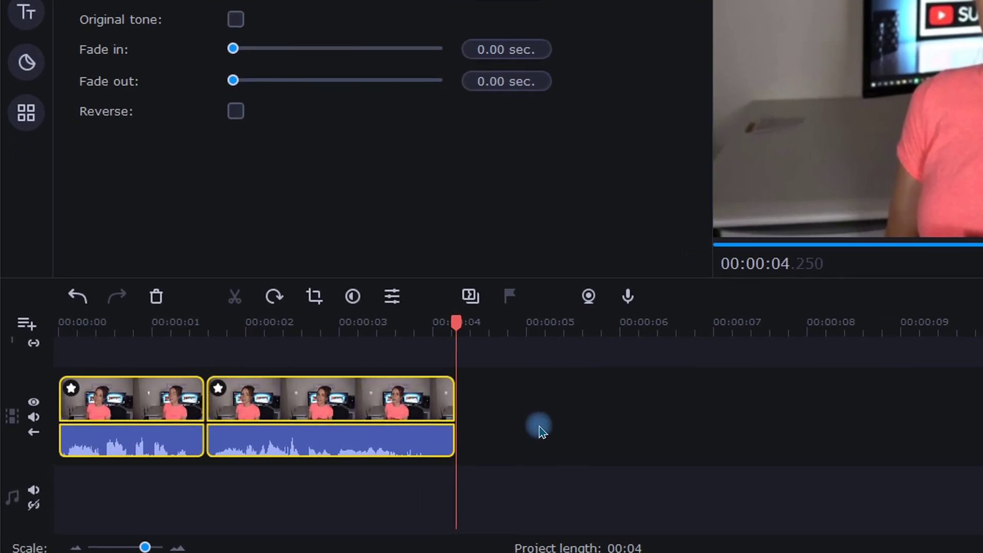
# Step: Detach Audio from the timeline clips onto a separate track, then play the project back
pyautogui.rightClick(456, 446)
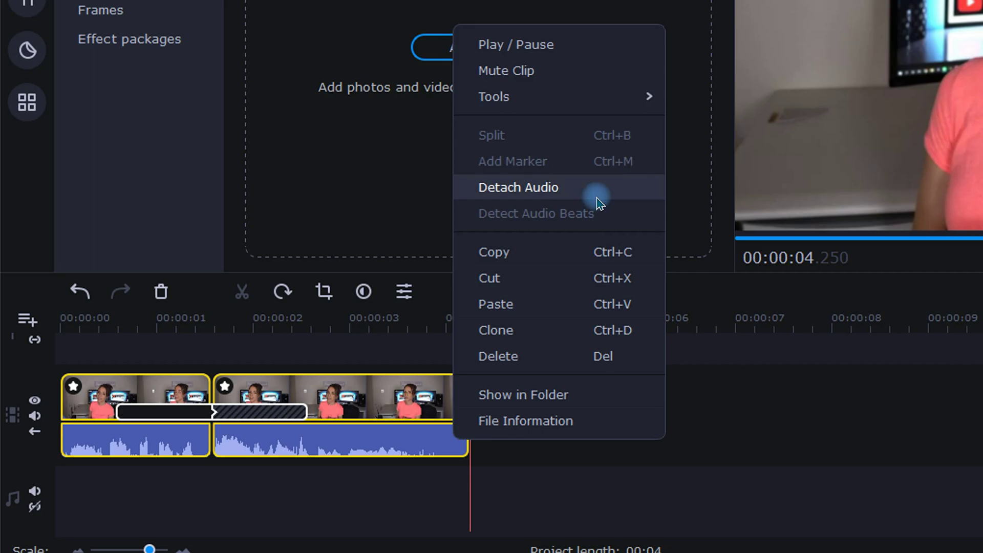
pyautogui.click(519, 188)
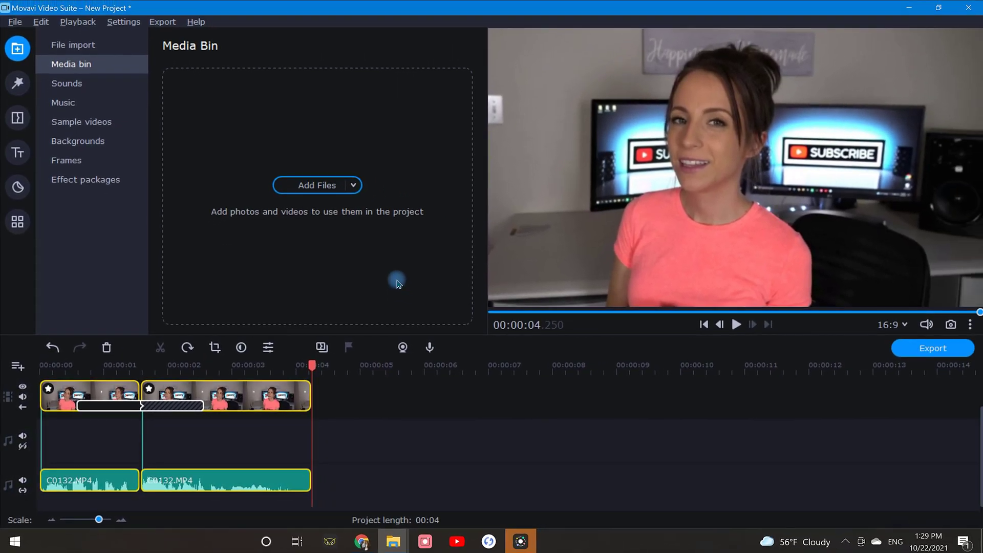
pyautogui.press('space')
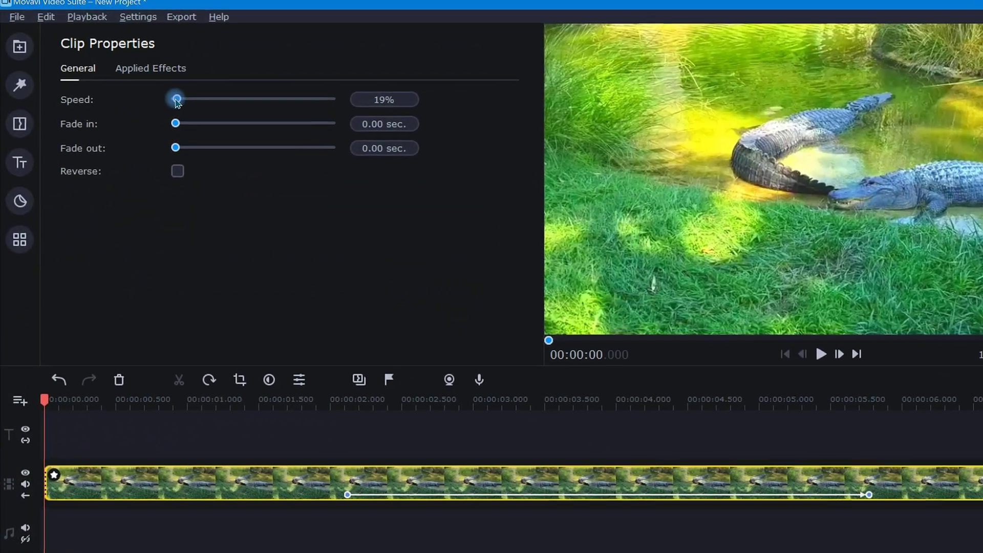
# Step: Drag the Speed slider in Clip Properties to 10% for the alligator clip
pyautogui.moveTo(177, 99); pyautogui.dragTo(205, 100)
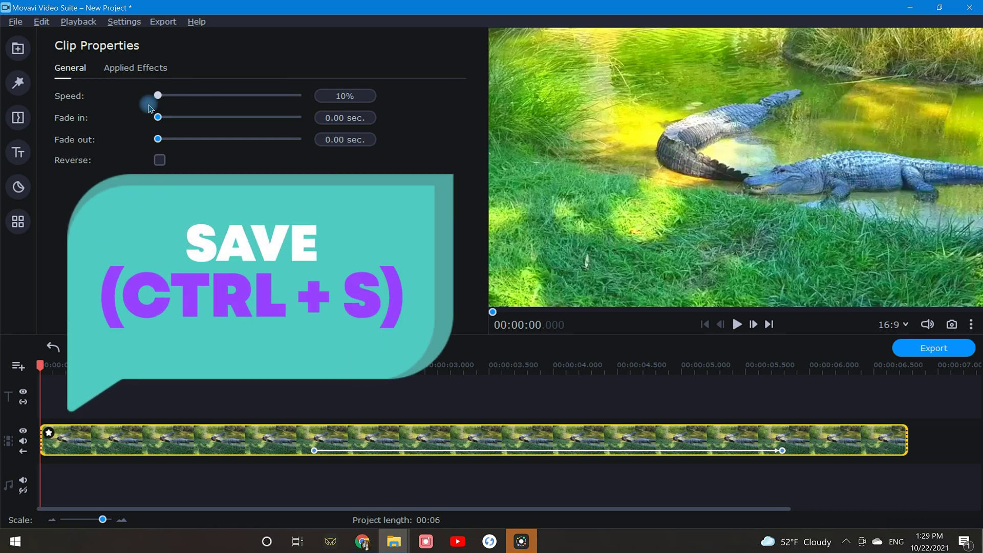
# Step: Save the project as 'Alligator', copy the alligator clip, and create a new empty project
pyautogui.hotkey('ctrl', 's')
pyautogui.click(712, 381)
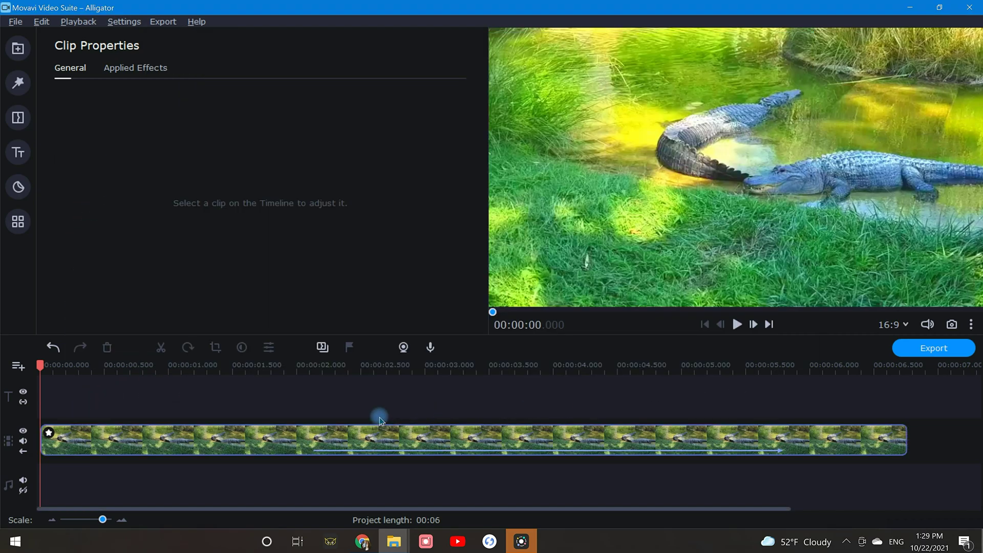
pyautogui.click(216, 440)
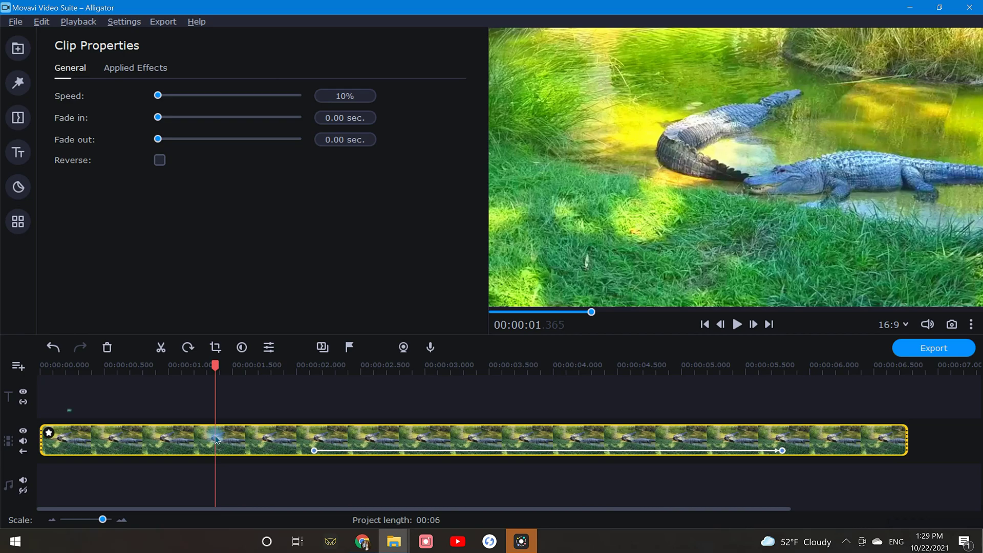
pyautogui.hotkey('ctrl', 'c')
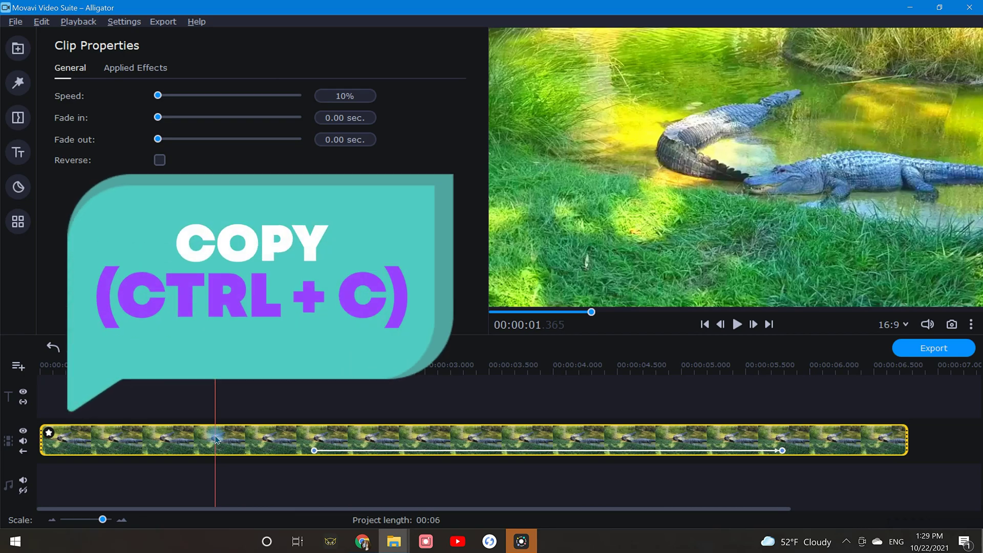
pyautogui.hotkey('ctrl', 'n')
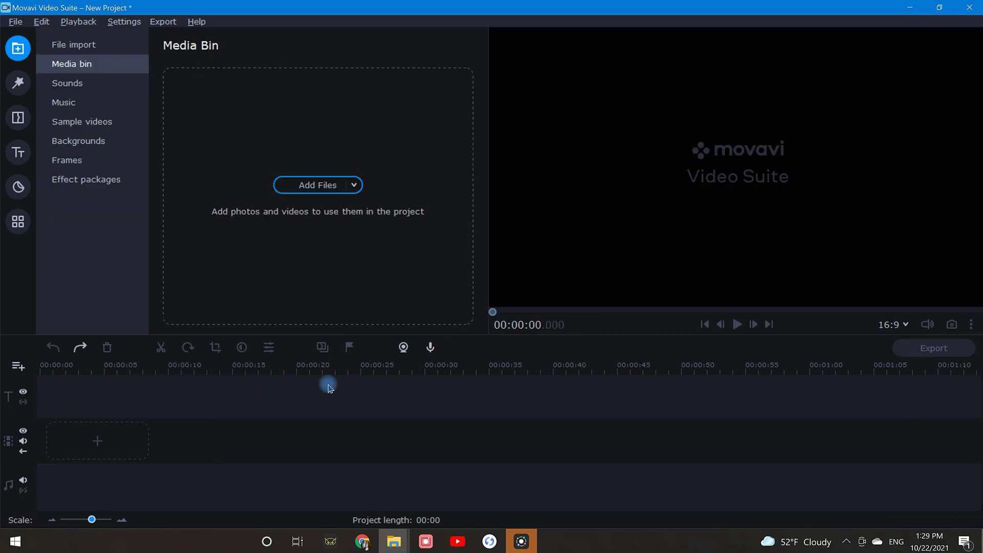
# Step: Paste the alligator clip into the new project and remove all its keyframes
pyautogui.hotkey('ctrl', 'v')
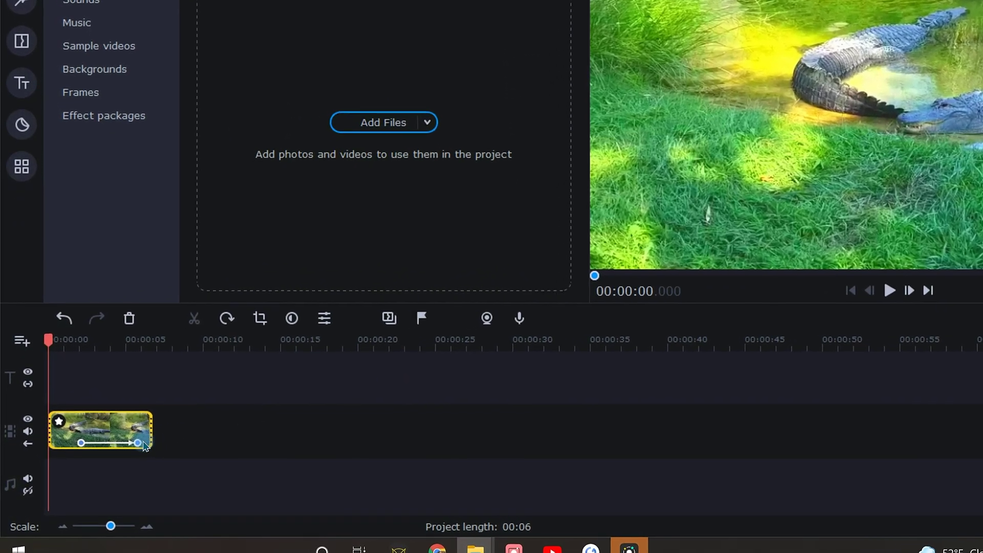
pyautogui.rightClick(114, 451)
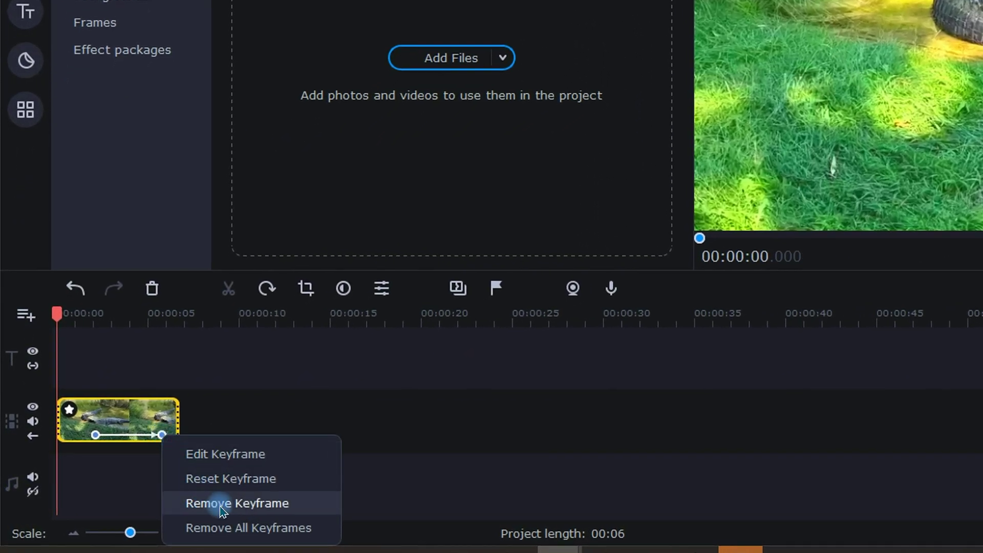
pyautogui.click(323, 534)
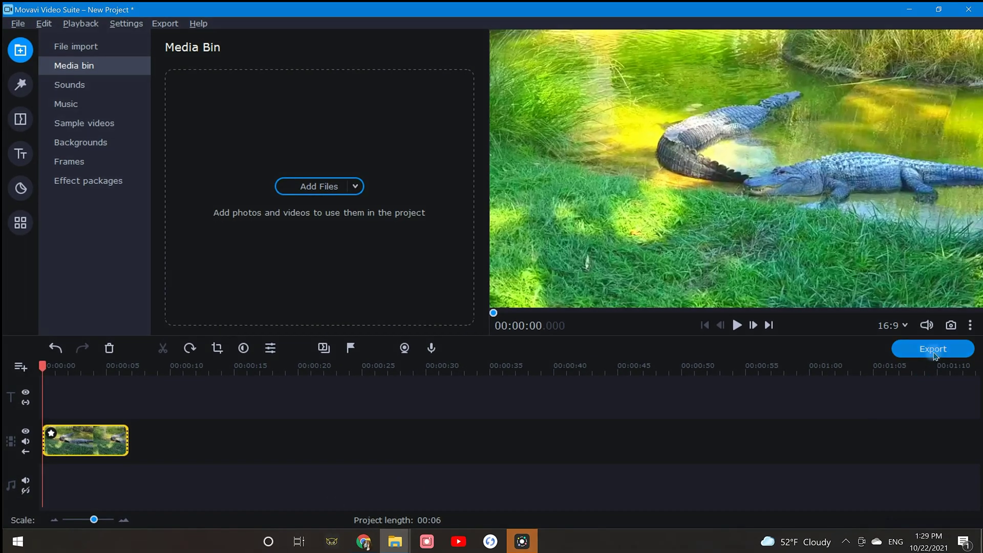
# Step: Export the clip and place the resulting Alligator.mp4 on an overlay track at 0:00
pyautogui.click(933, 350)
pyautogui.click(675, 407)
pyautogui.moveTo(211, 95); pyautogui.dragTo(143, 382)
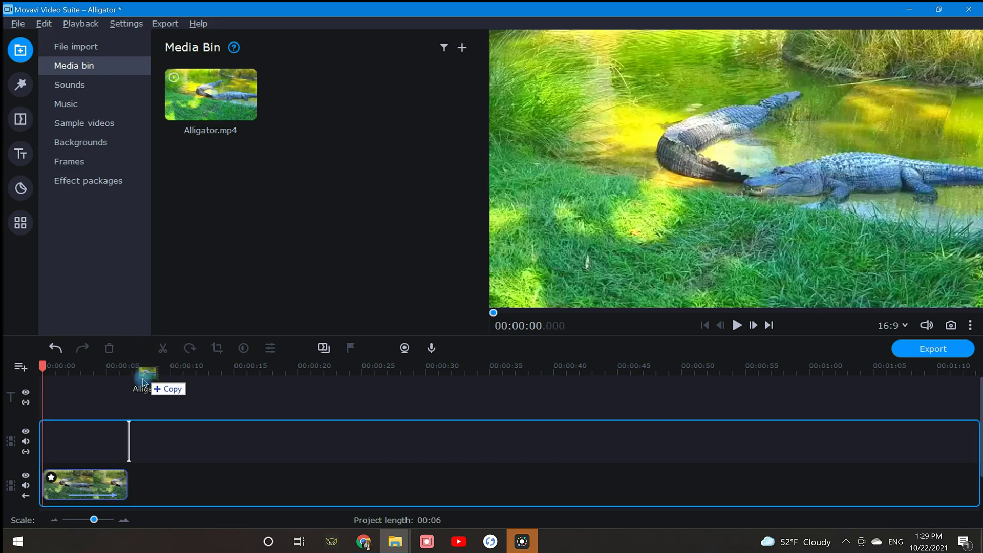
pyautogui.moveTo(44, 437); pyautogui.dragTo(65, 440)
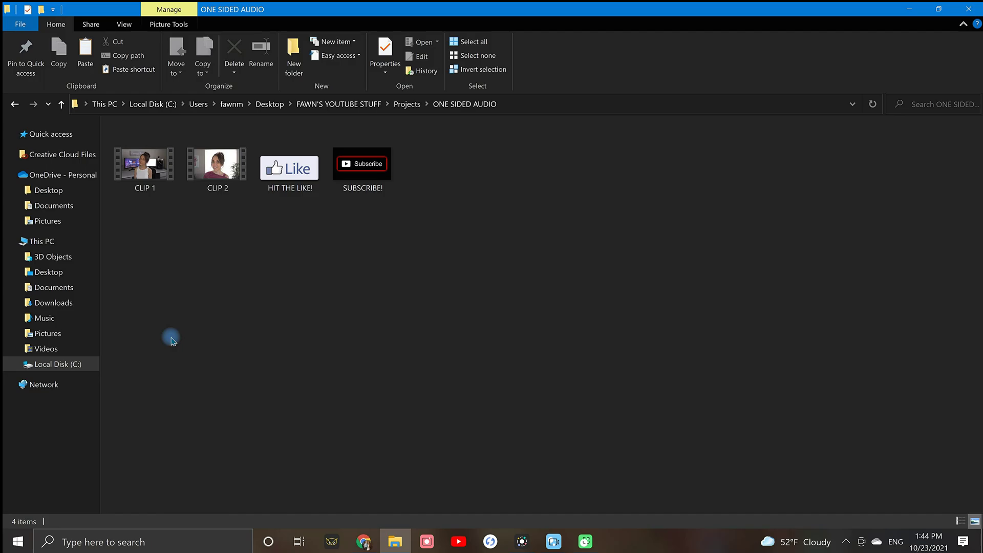
# Step: Copy CLIP 1 and CLIP 2 from the ONE SIDED AUDIO folder and paste them onto the timeline
pyautogui.moveTo(123, 233); pyautogui.dragTo(240, 164)
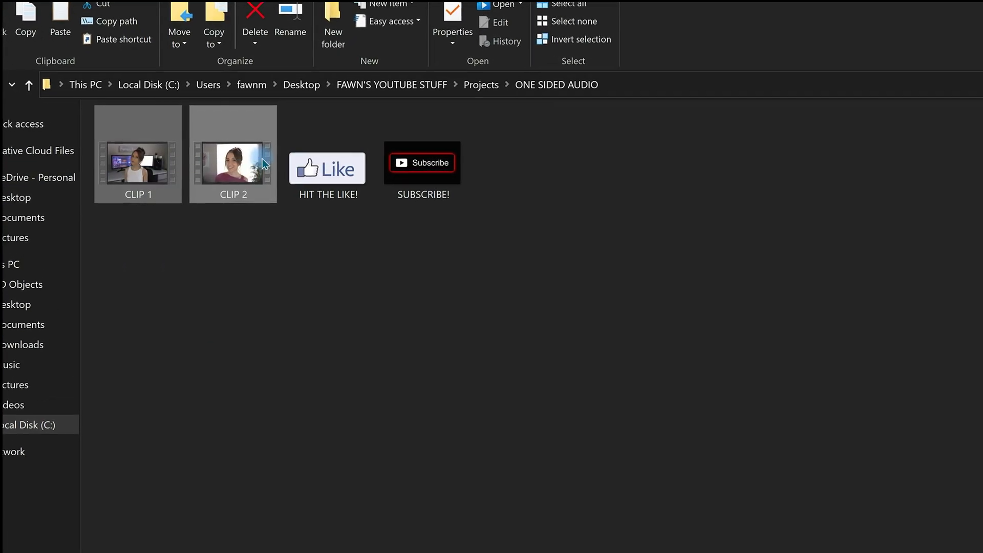
pyautogui.rightClick(263, 164)
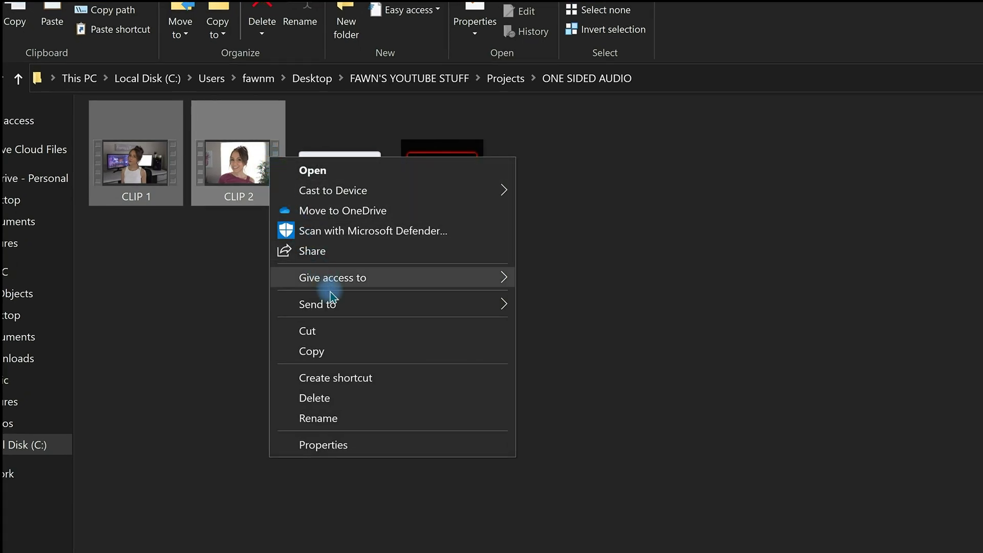
pyautogui.click(348, 354)
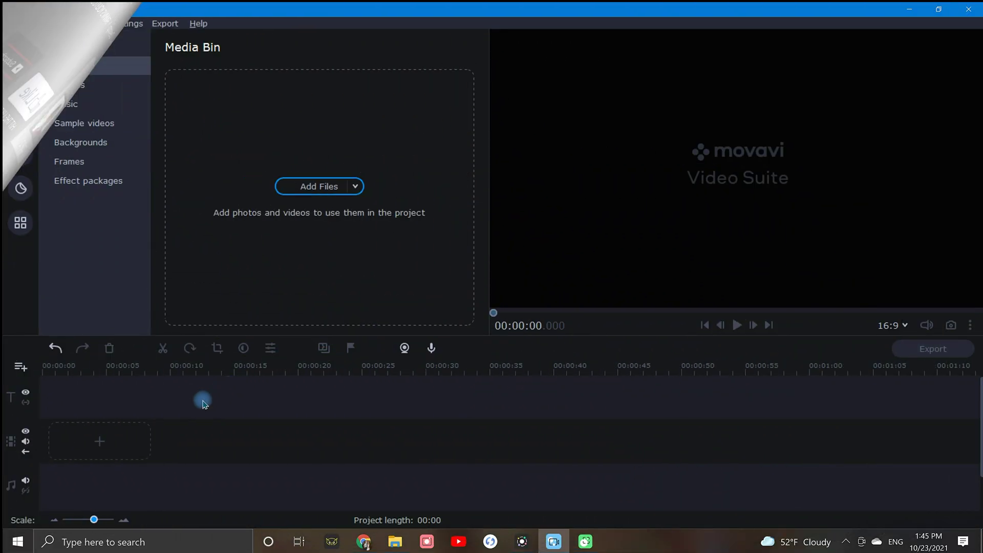
pyautogui.rightClick(128, 441)
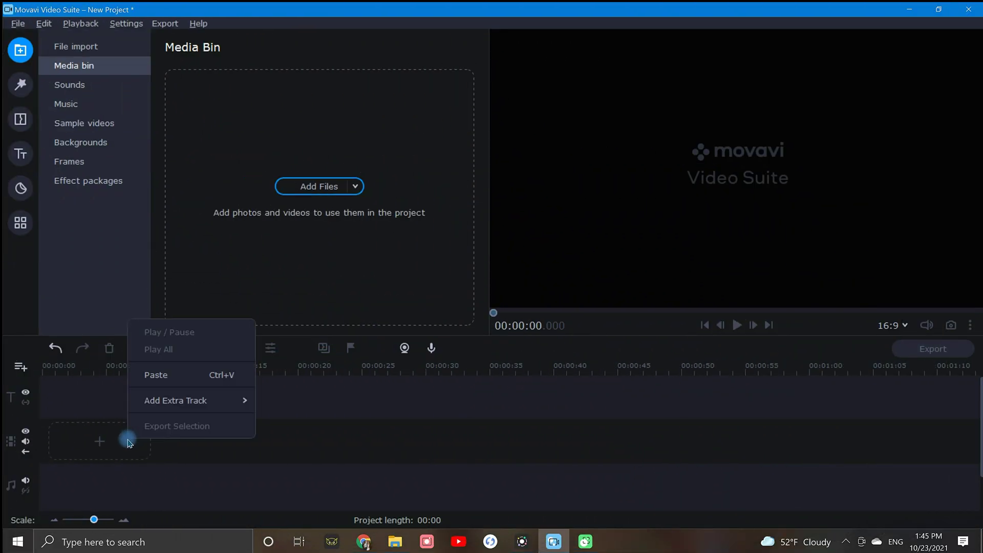
pyautogui.click(185, 376)
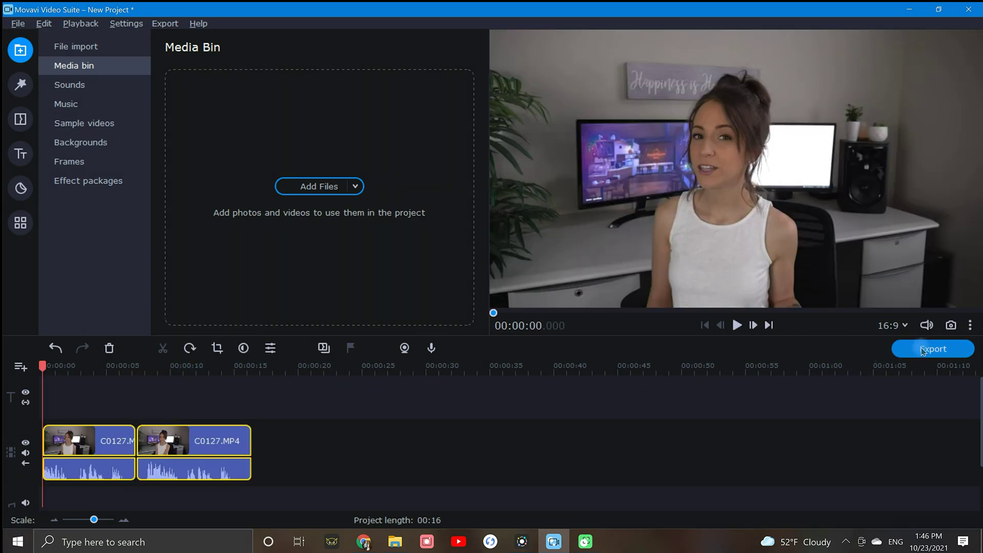
# Step: Export the project as MP4 with Mono audio channels and High quality
pyautogui.click(959, 351)
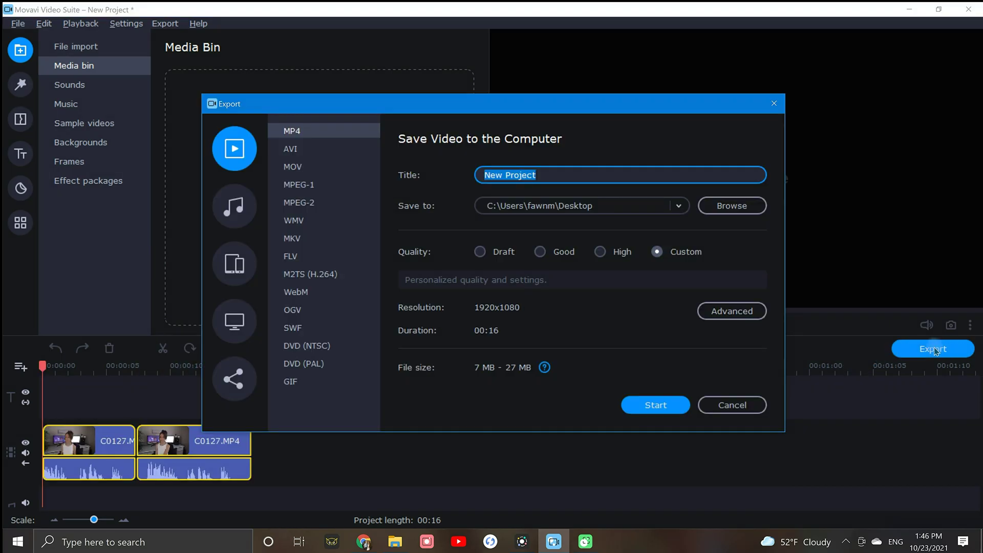
pyautogui.click(782, 315)
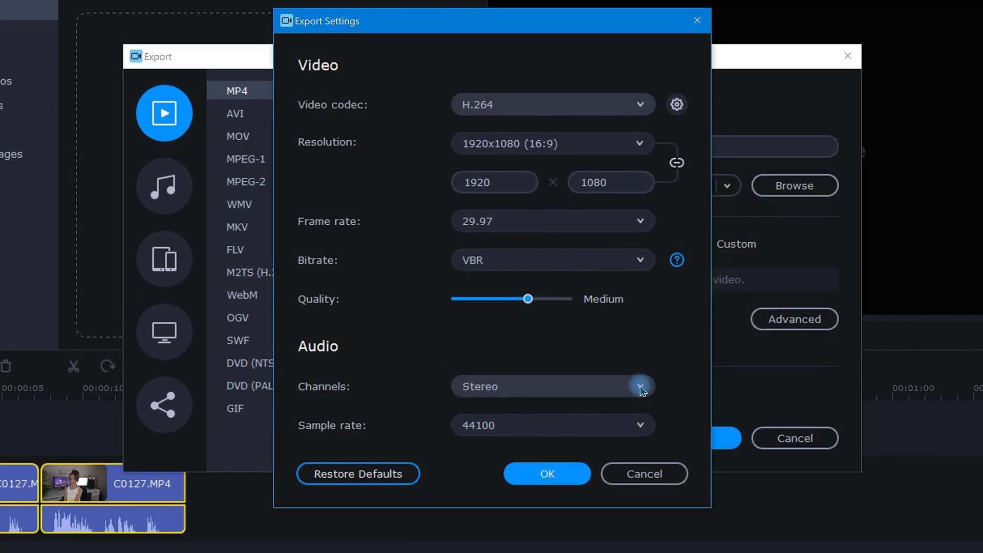
pyautogui.click(642, 388)
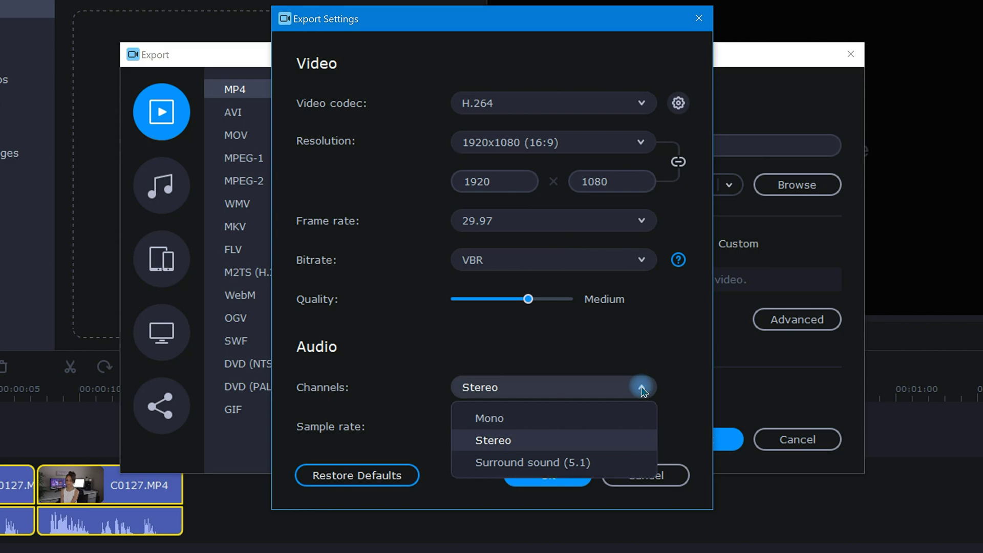
pyautogui.click(619, 419)
pyautogui.moveTo(529, 299); pyautogui.dragTo(545, 300)
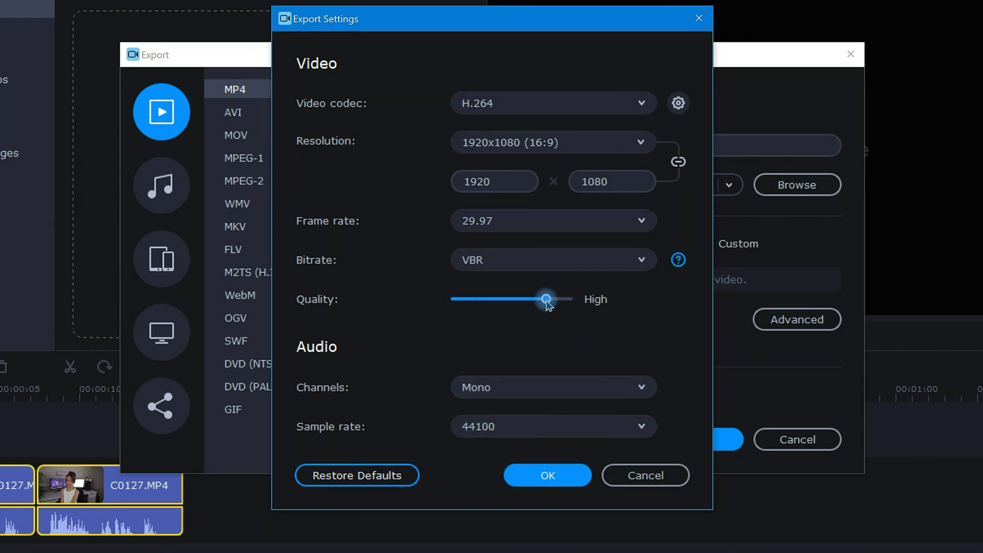
pyautogui.click(553, 221)
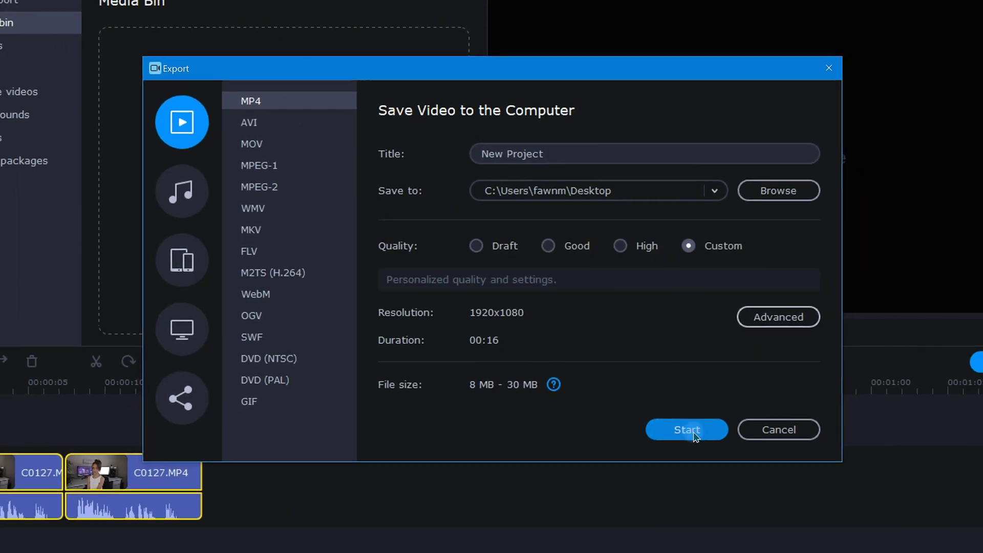
pyautogui.click(688, 434)
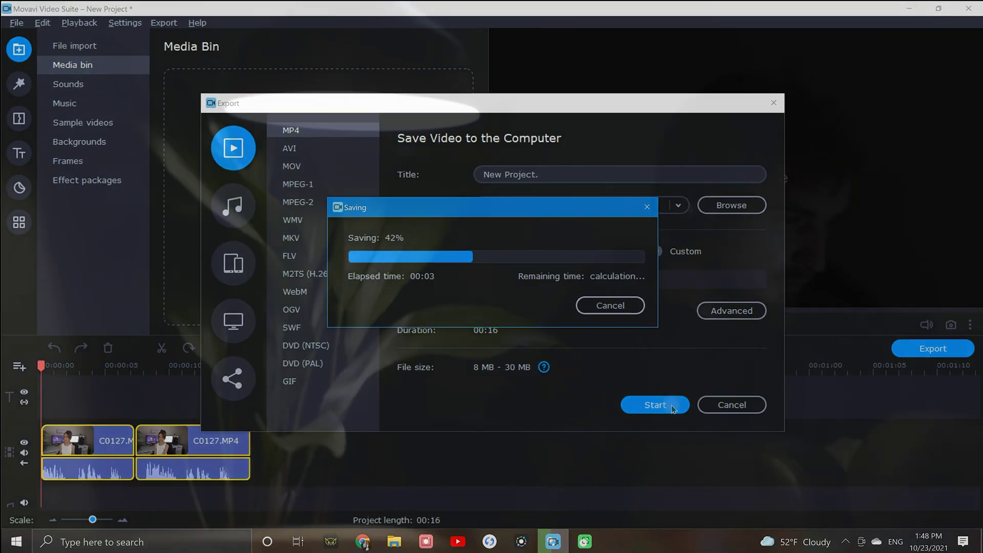